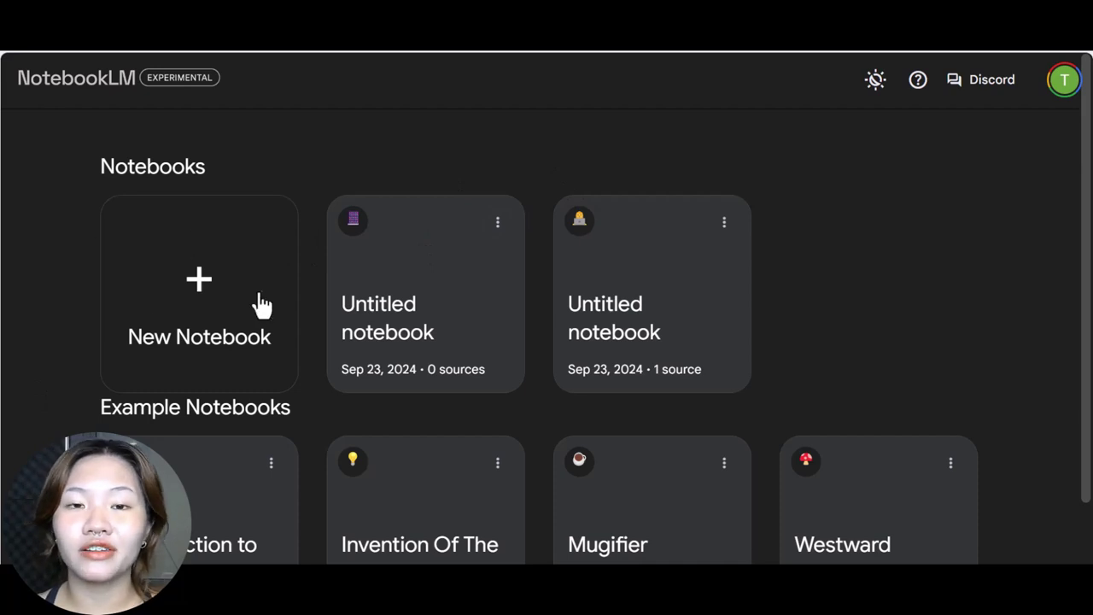
- Create a new notebook and insert the term paper Google Doc from Drive as its source
left_click(196, 272)
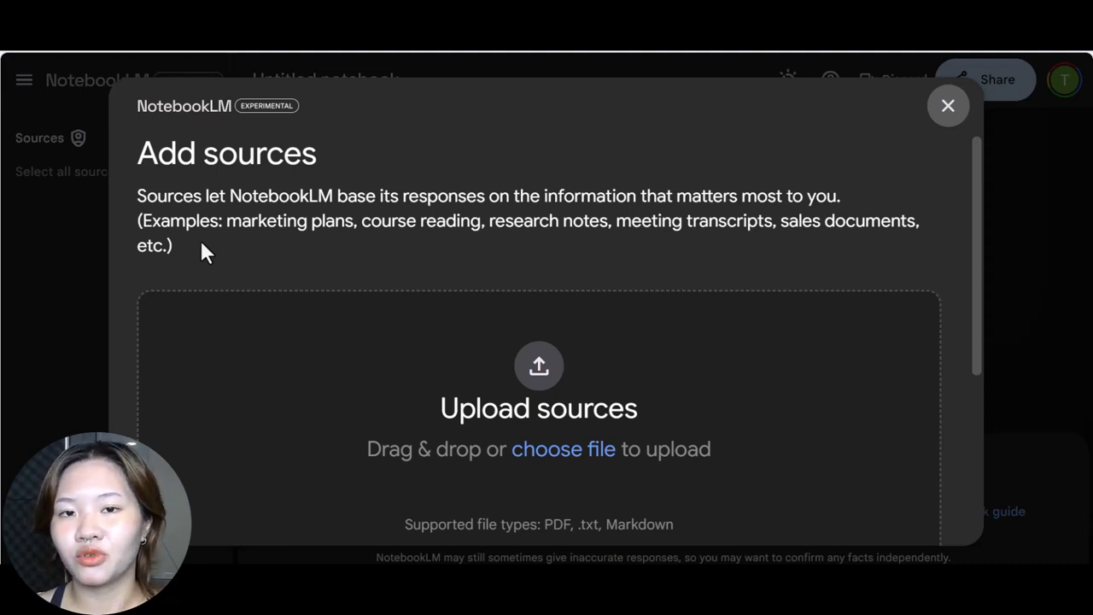
scroll(664, 321, "down", 2)
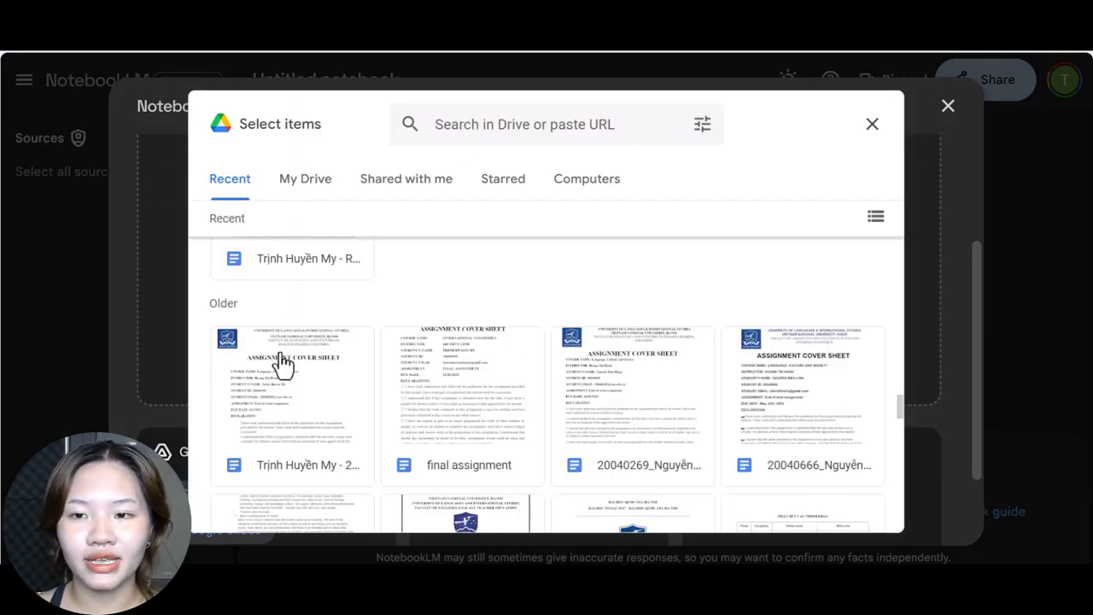
left_click(281, 363)
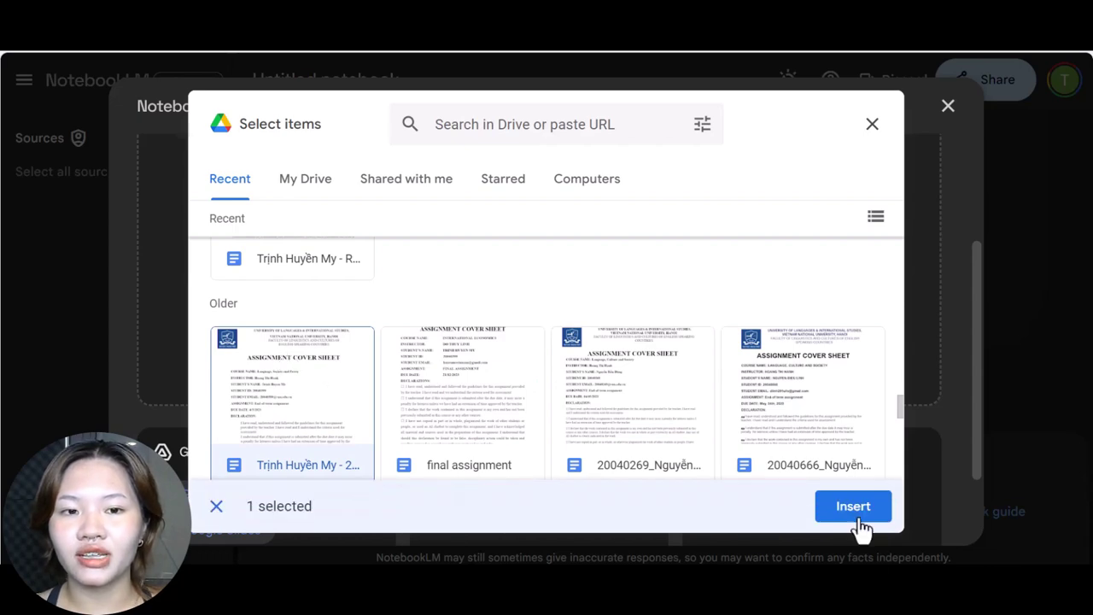
left_click(854, 507)
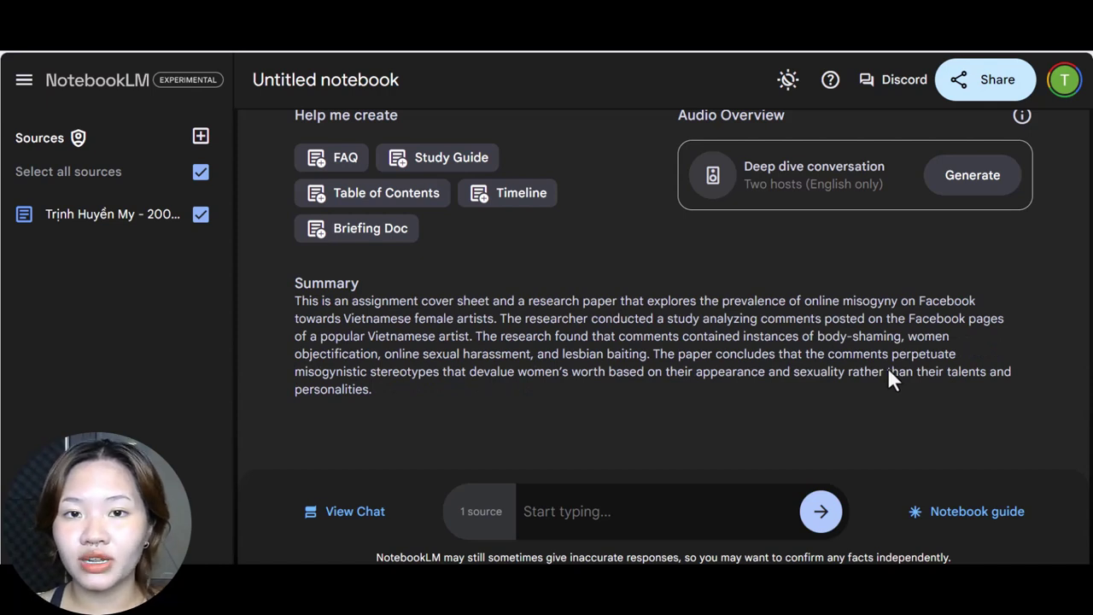
- Generate the 'FAQ: Online Misogyny in Vietnam' note and read through its questions and answers
left_click(338, 157)
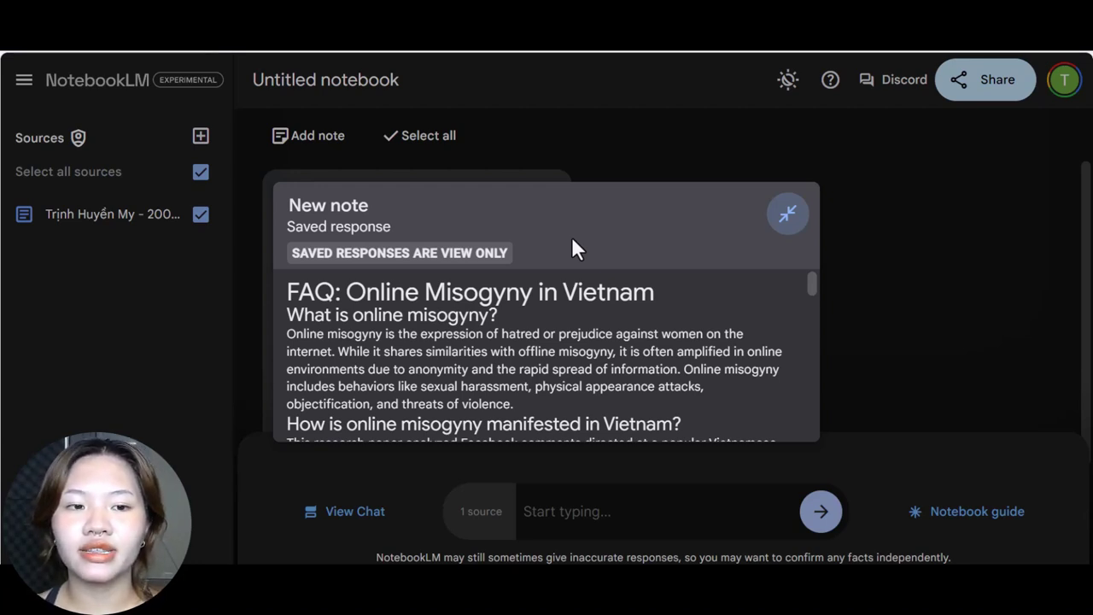
left_click_drag(286, 334, 746, 398)
left_click(722, 398)
scroll(713, 397, "down", 1)
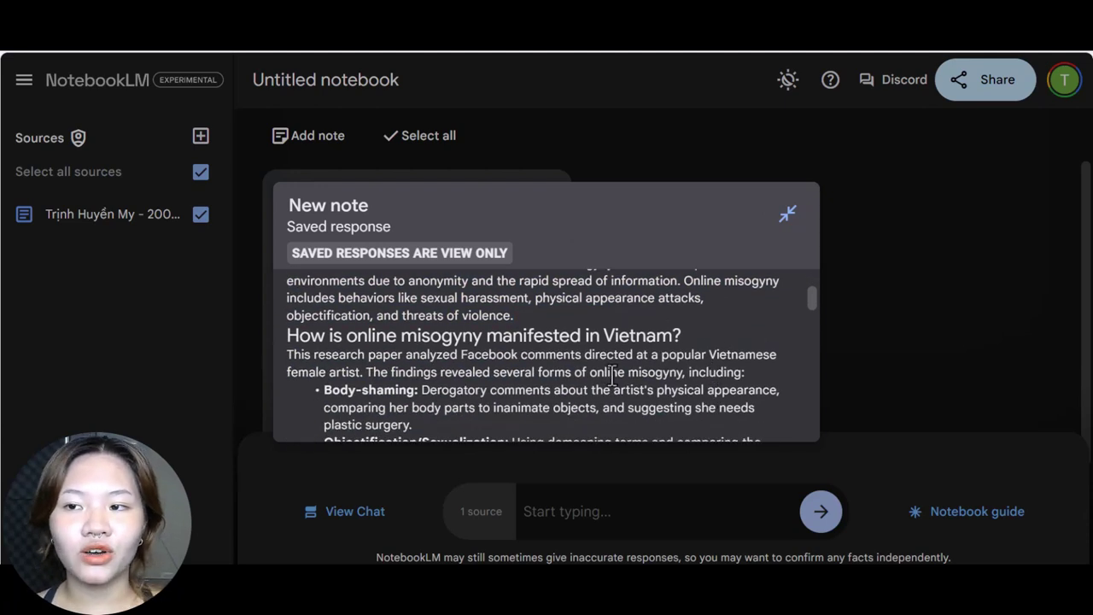
scroll(570, 365, "down", 2)
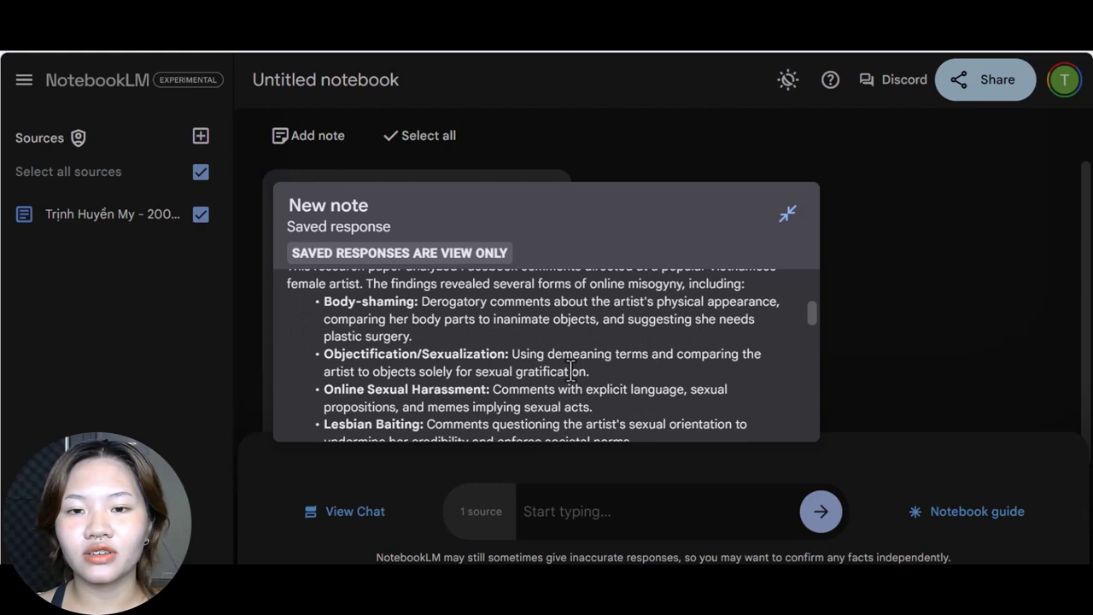
scroll(571, 369, "down", 1)
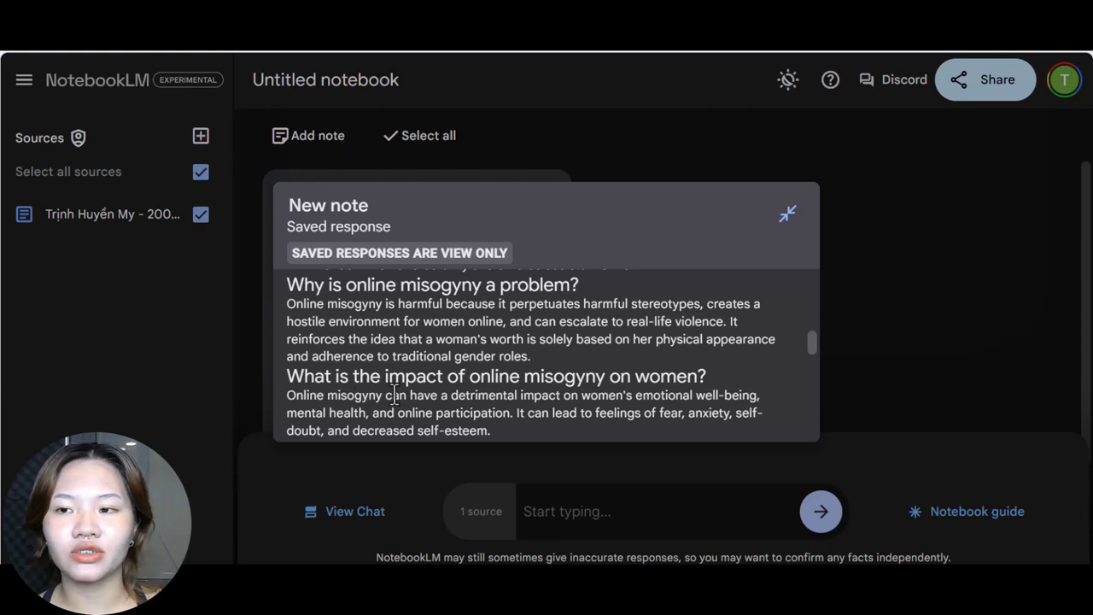
- Paste the question about the paper's main research subject into the chat and send it
left_click(540, 511)
key("ctrl+v")
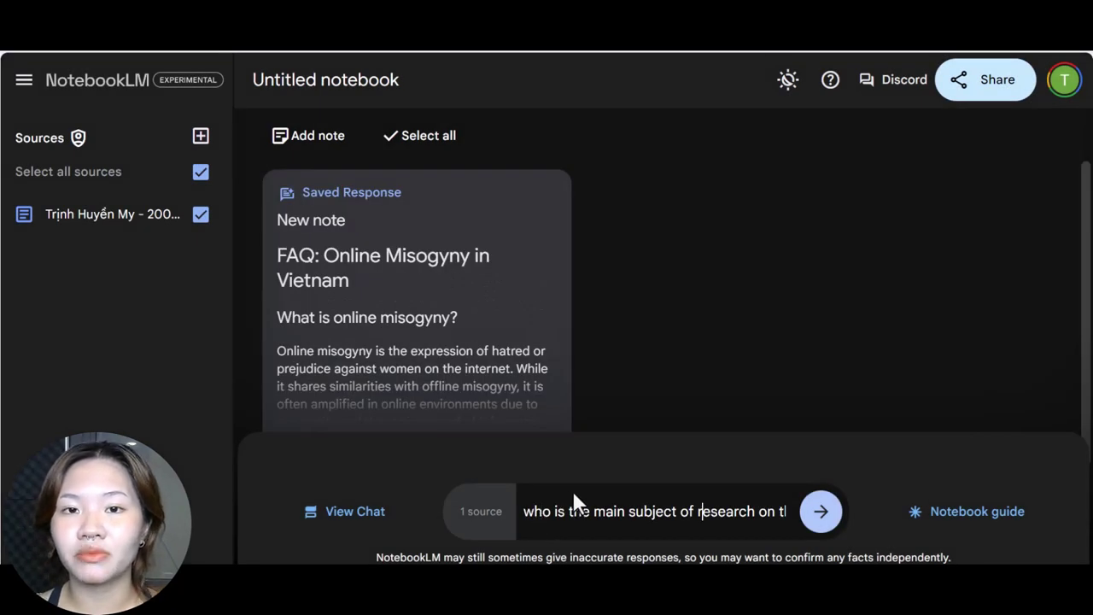
key("Right")
key("Right")
key("Right")
key("Right")
key("Right")
key("Right")
key("Right")
key("Right")
key("Right")
key("Right")
key("Right")
key("Right")
key("Right")
key("Right")
key("Right")
key("Right")
key("Right")
key("Right")
key("Right")
key("Right")
left_click(820, 512)
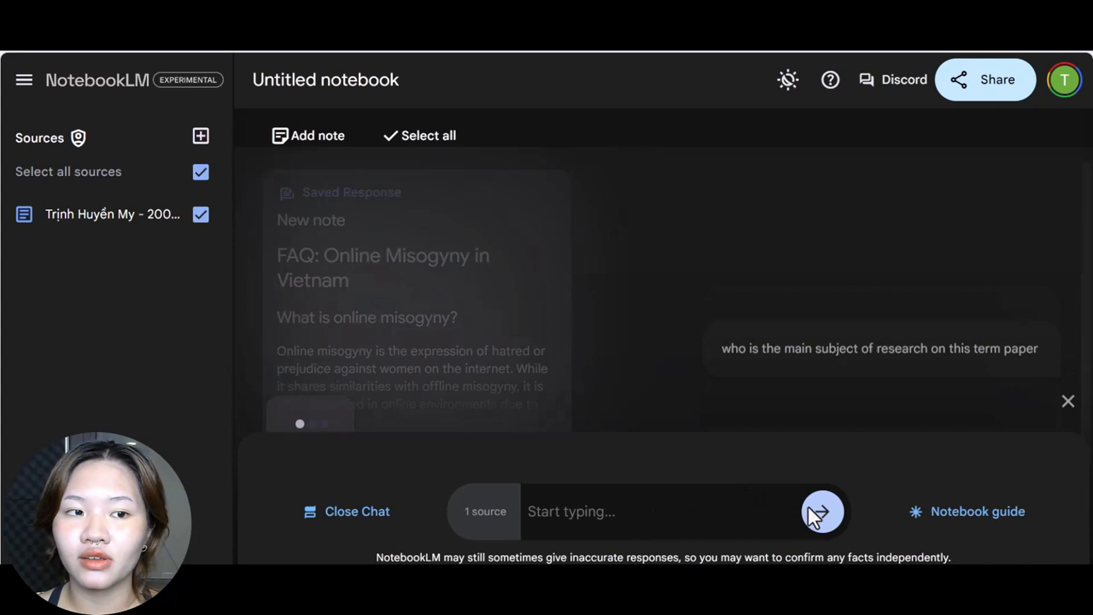
- Review the answer naming the Vietnamese female artist and check its cited source excerpts
left_click_drag(294, 186, 610, 188)
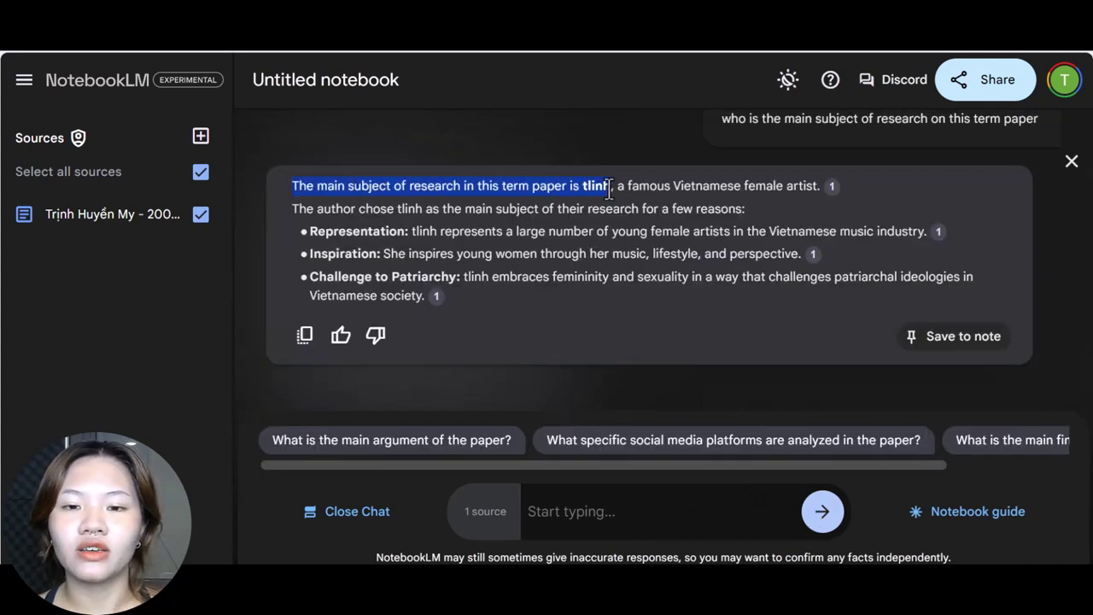
left_click(624, 217)
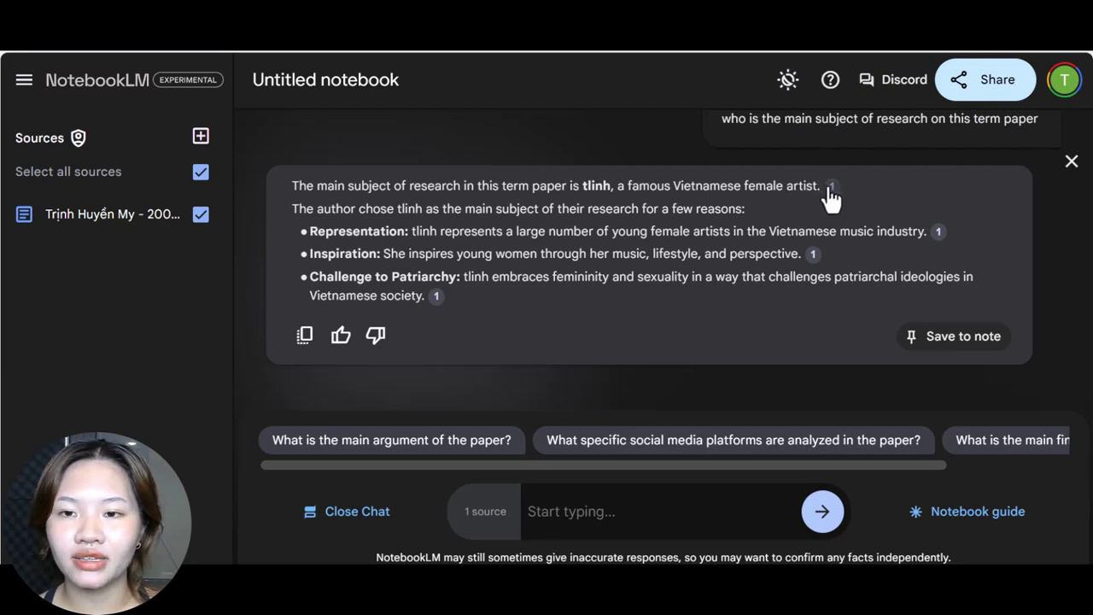
mouse_move(829, 192)
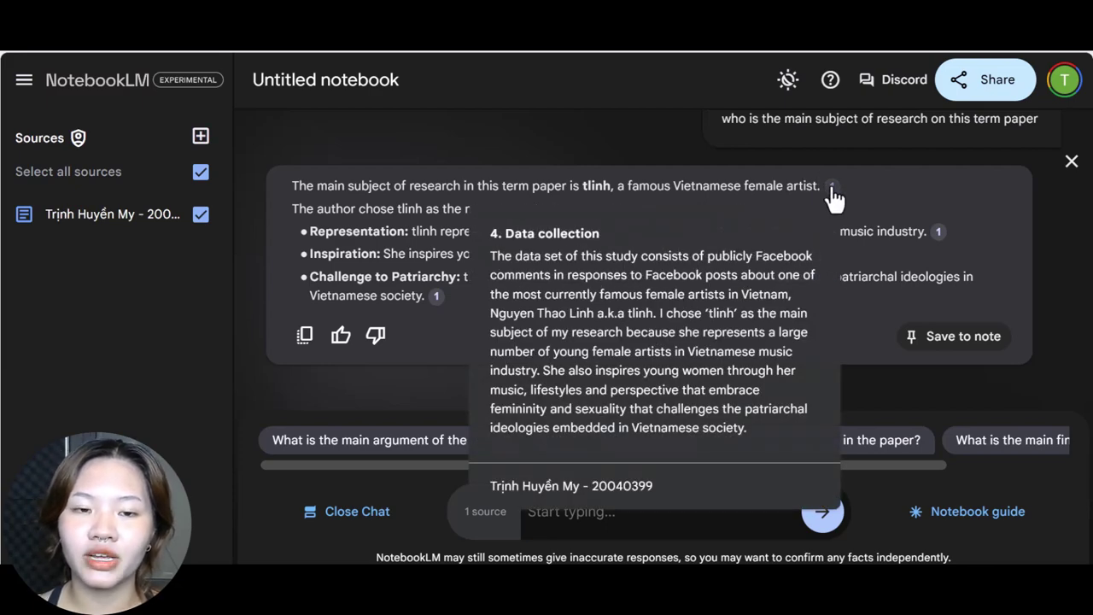
mouse_move(938, 237)
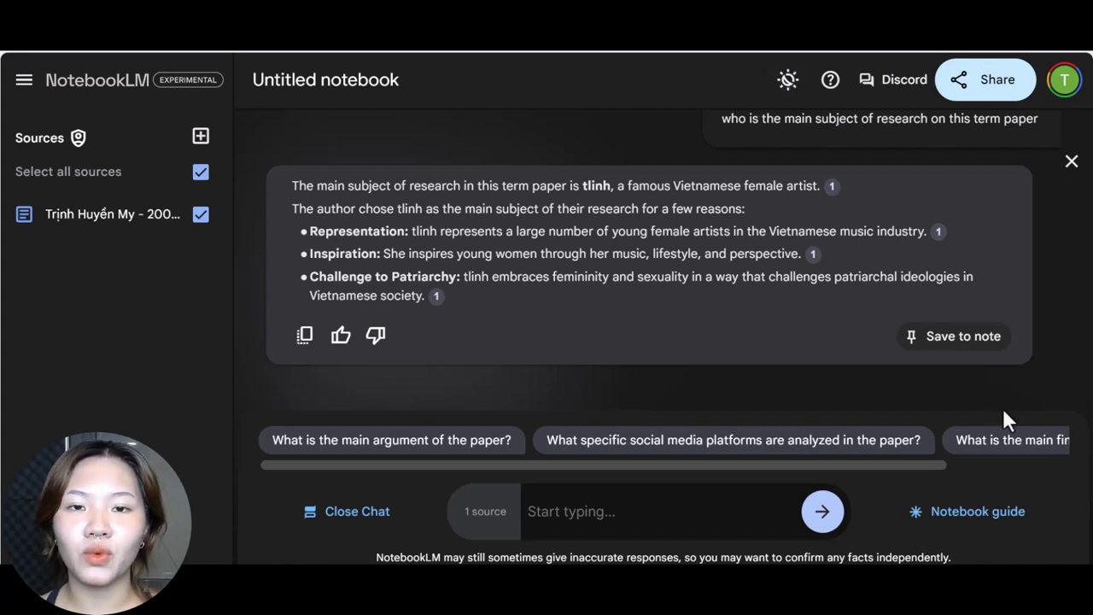
- Start generating the deep dive Audio Overview from the Notebook guide
left_click(1021, 514)
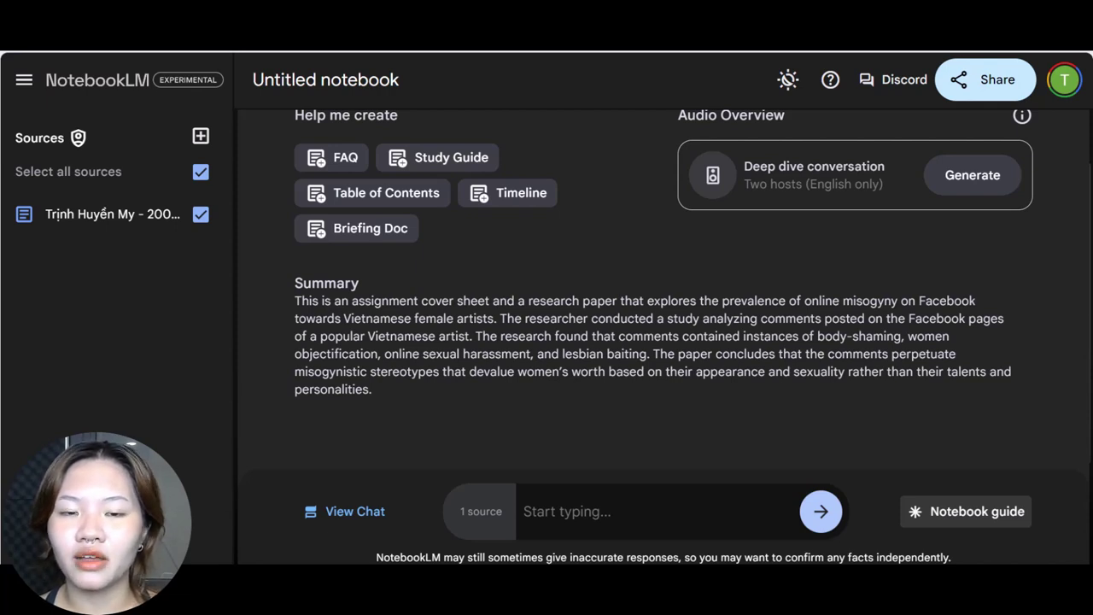
left_click(940, 178)
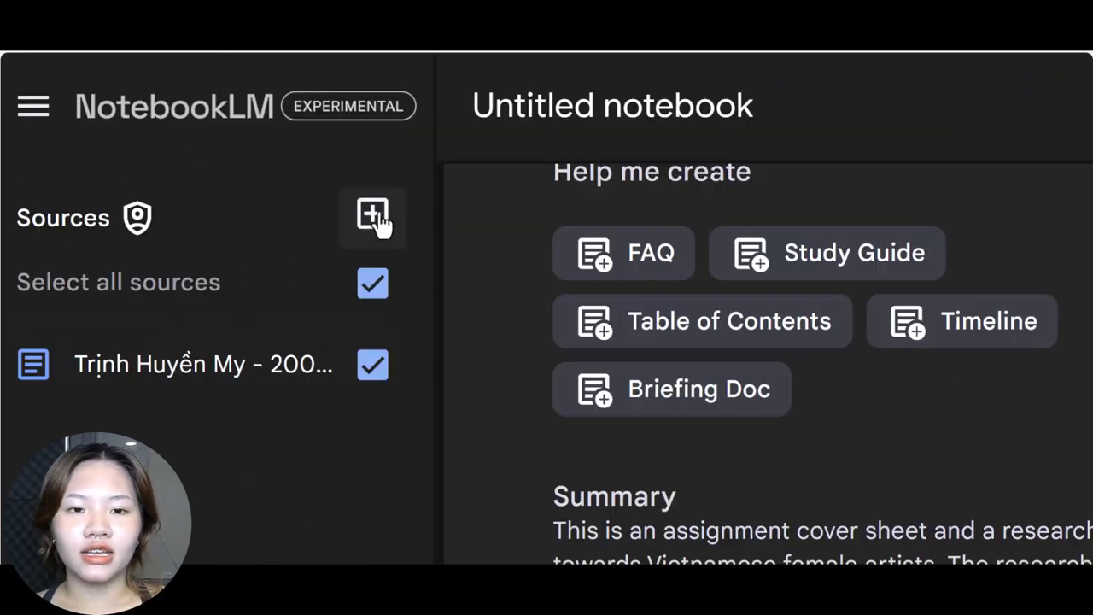
left_click(374, 217)
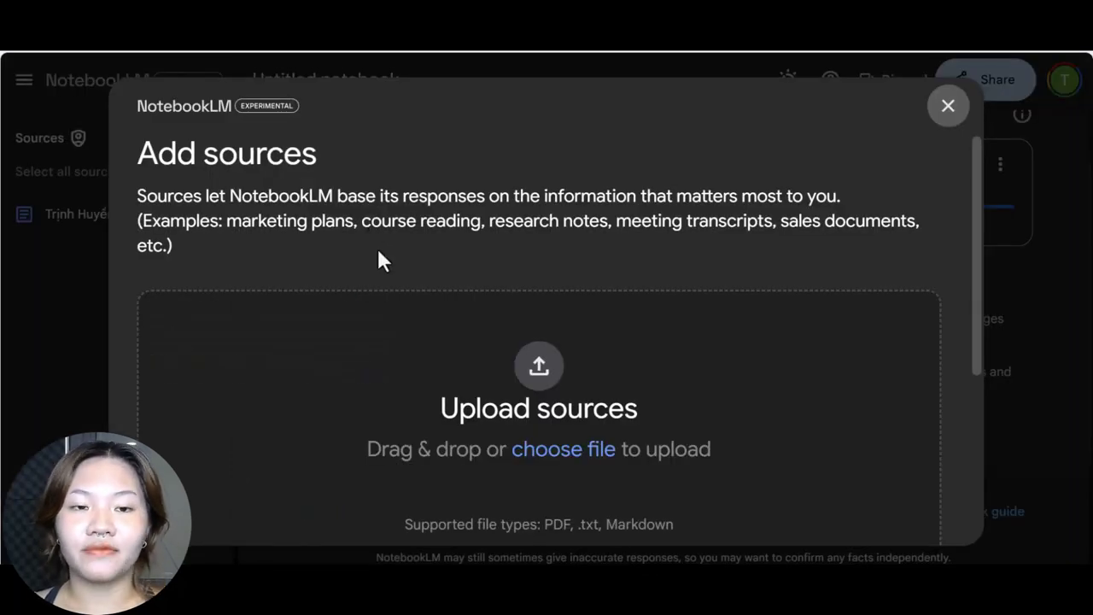
scroll(378, 259, "down", 5)
scroll(380, 259, "up", 2)
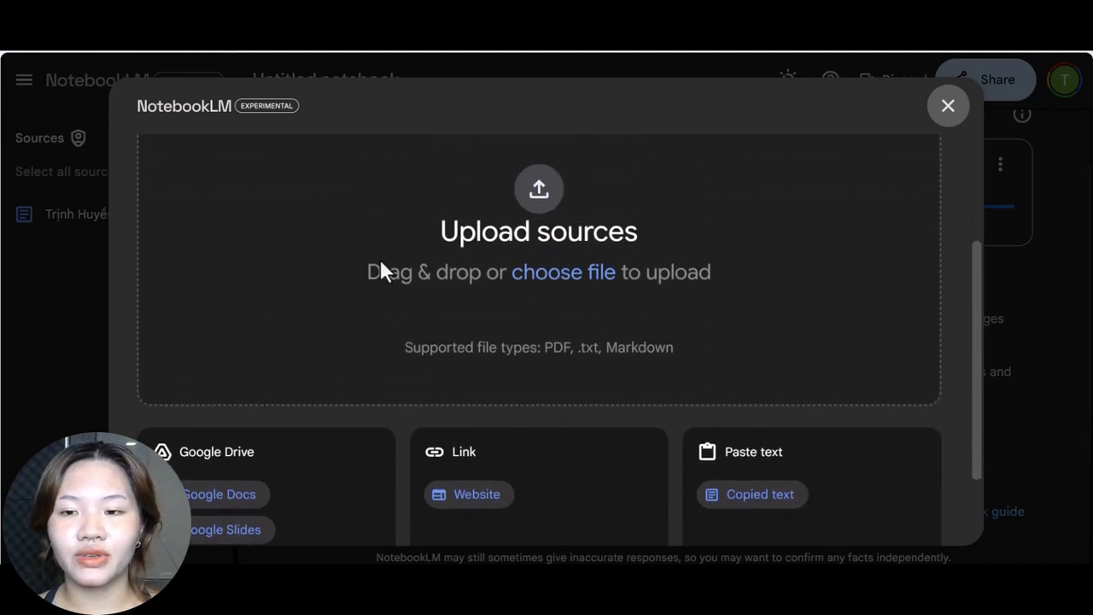
scroll(567, 325, "down", 2)
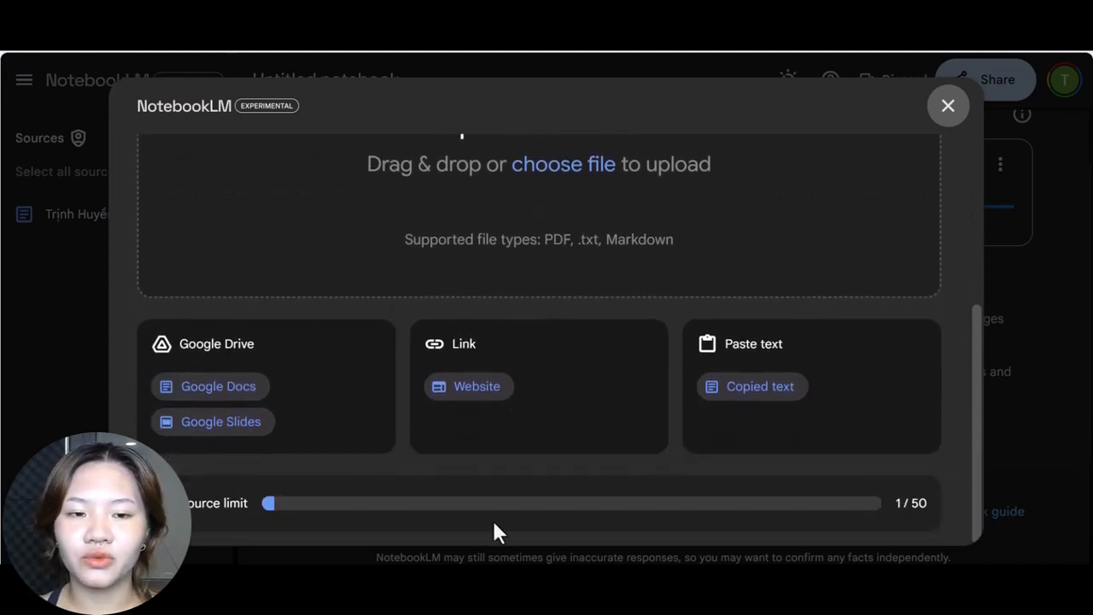
scroll(543, 484, "up", 2)
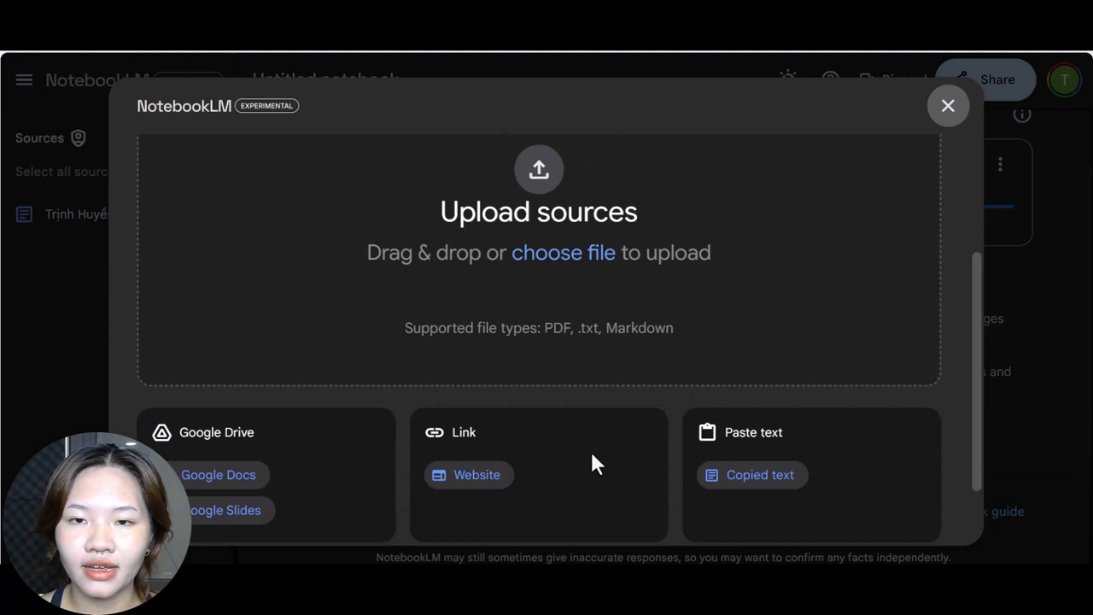
scroll(588, 461, "down", 2)
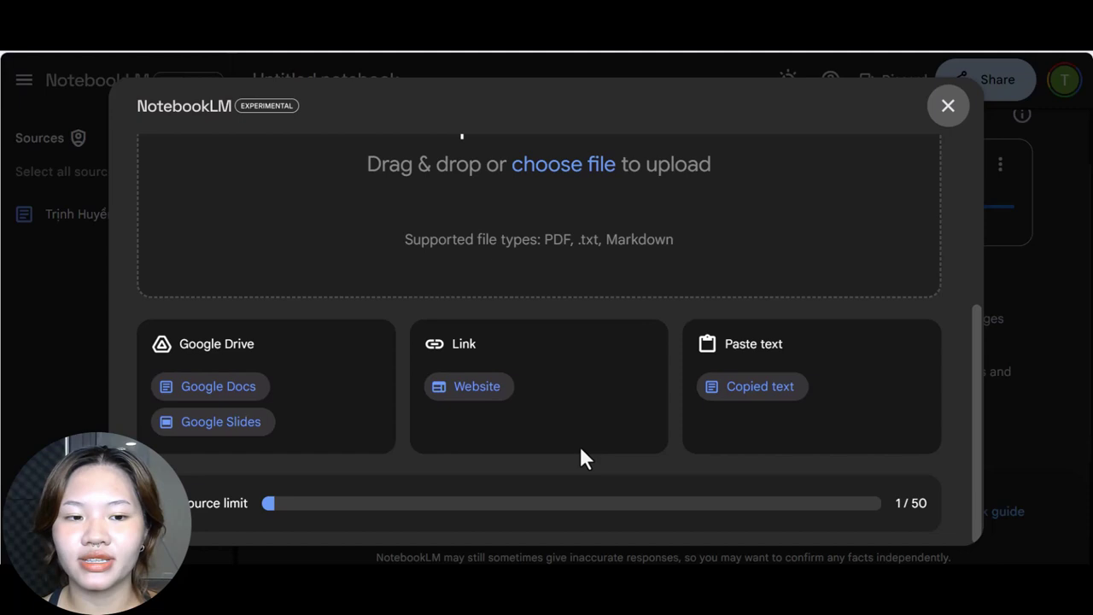
key("Escape")
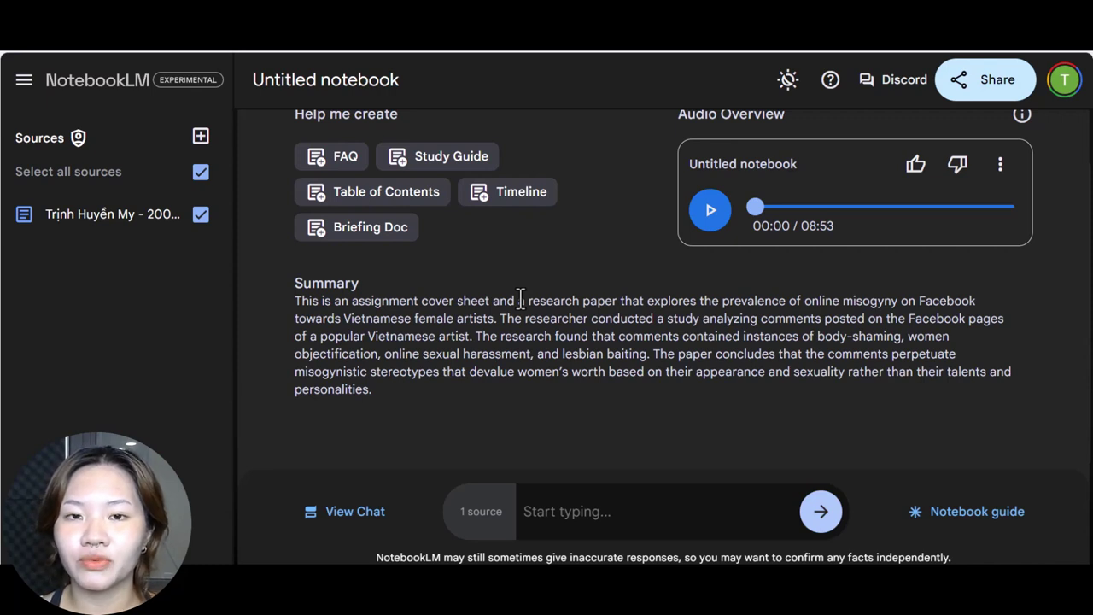
- Play the 08:53 Audio Overview podcast from the start
left_click(723, 218)
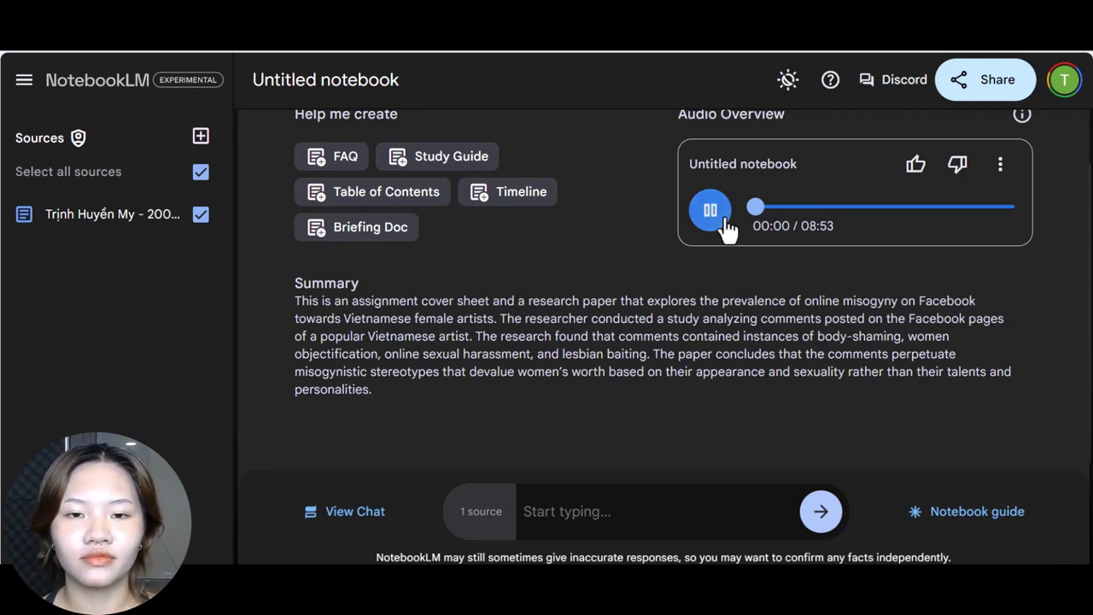